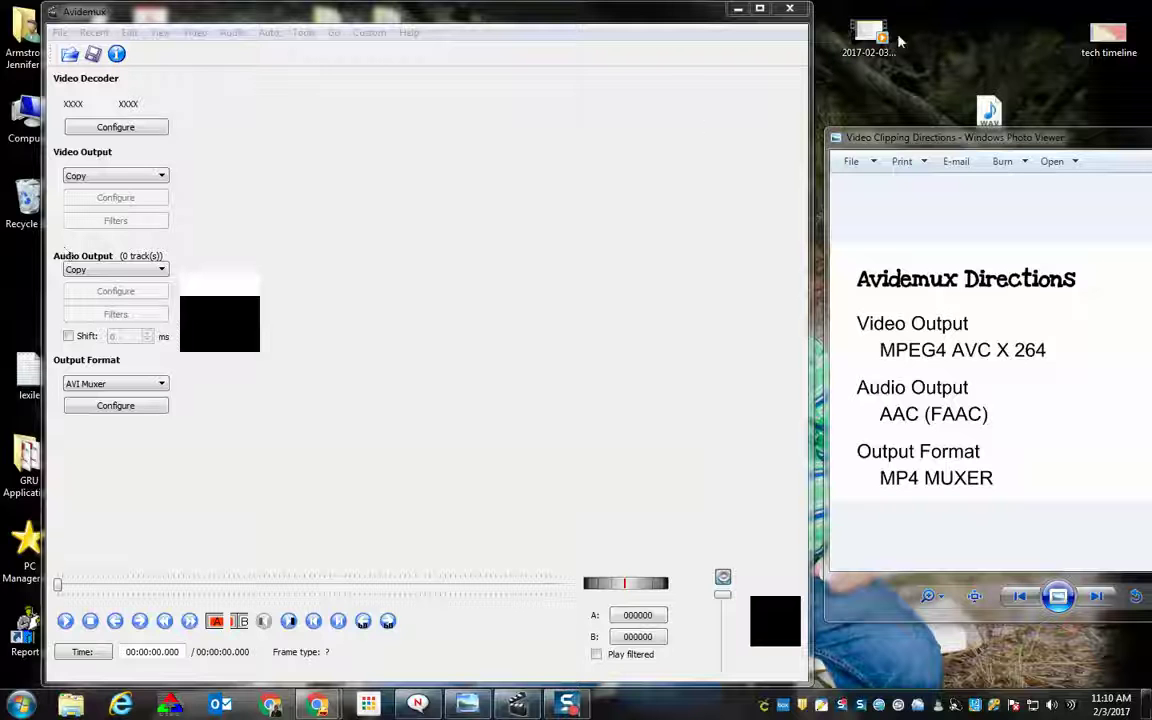
- Drop 2017-02-03_10-48-42.mp4 from the desktop into Avidemux, glancing at the File menu
{"action": "left_click_drag", "start_coordinate": [870, 36], "coordinate": [407, 273]}
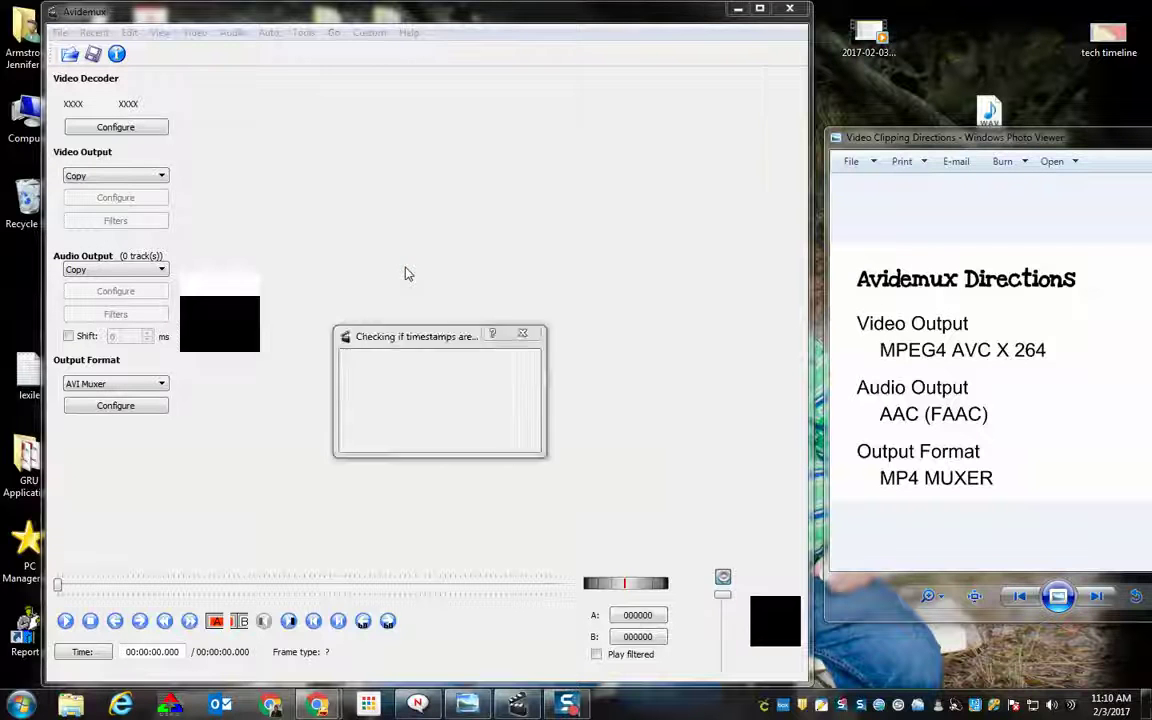
{"action": "left_click", "coordinate": [60, 32]}
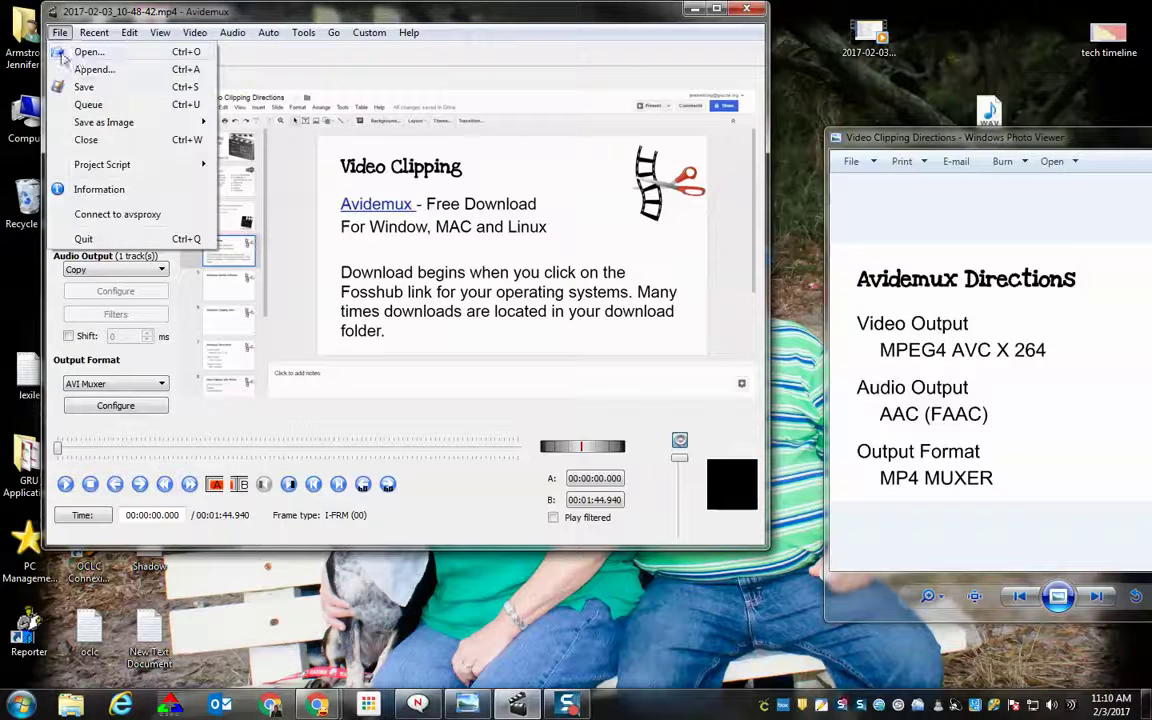
{"action": "left_click", "coordinate": [293, 55]}
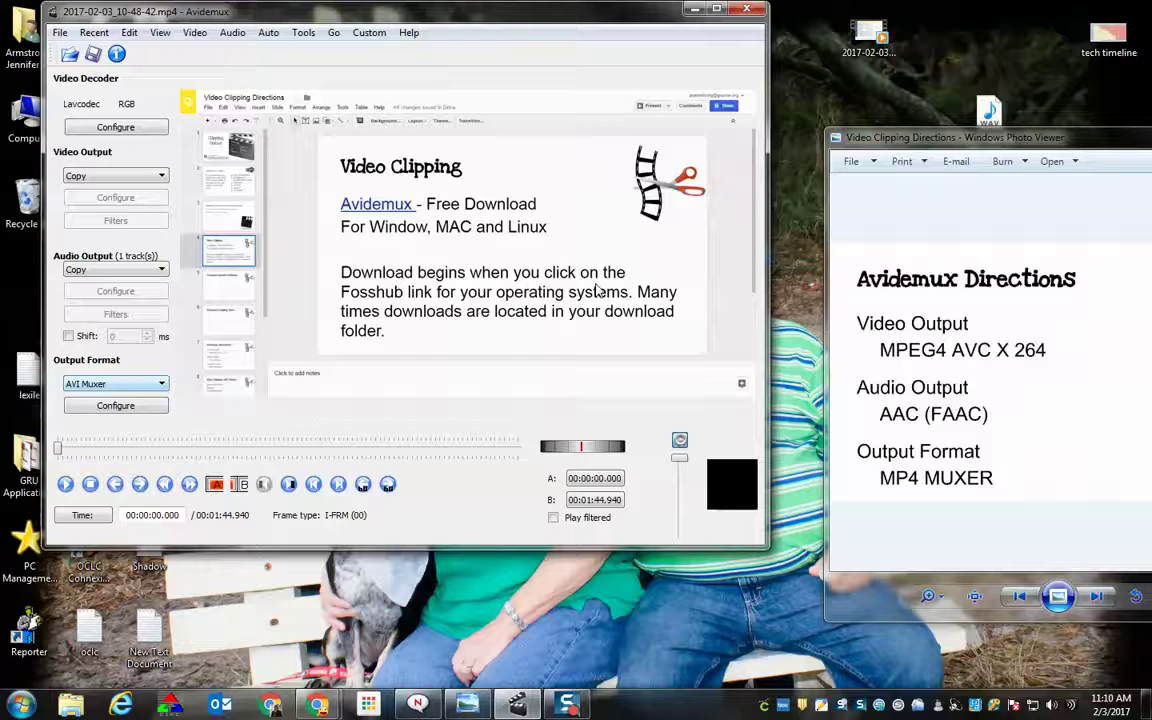
- Set Video Output to Mpeg4 AVC (x264)
{"action": "left_click_drag", "start_coordinate": [923, 138], "coordinate": [794, 48]}
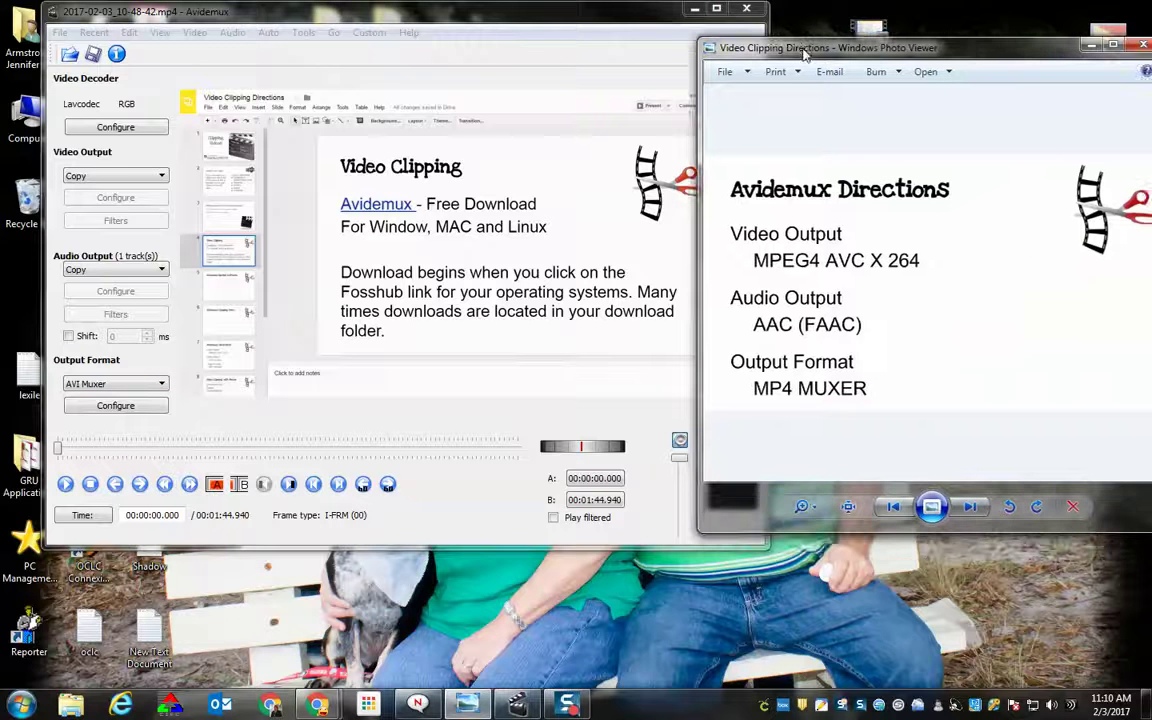
{"action": "left_click", "coordinate": [124, 177]}
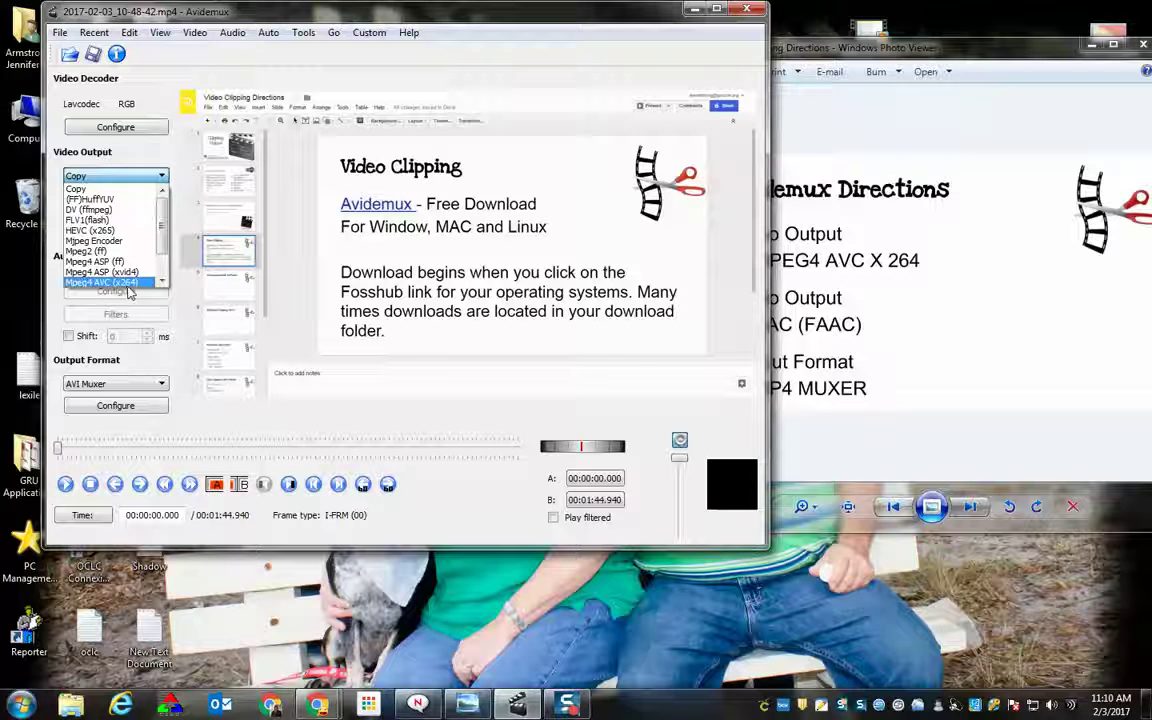
{"action": "left_click", "coordinate": [132, 285]}
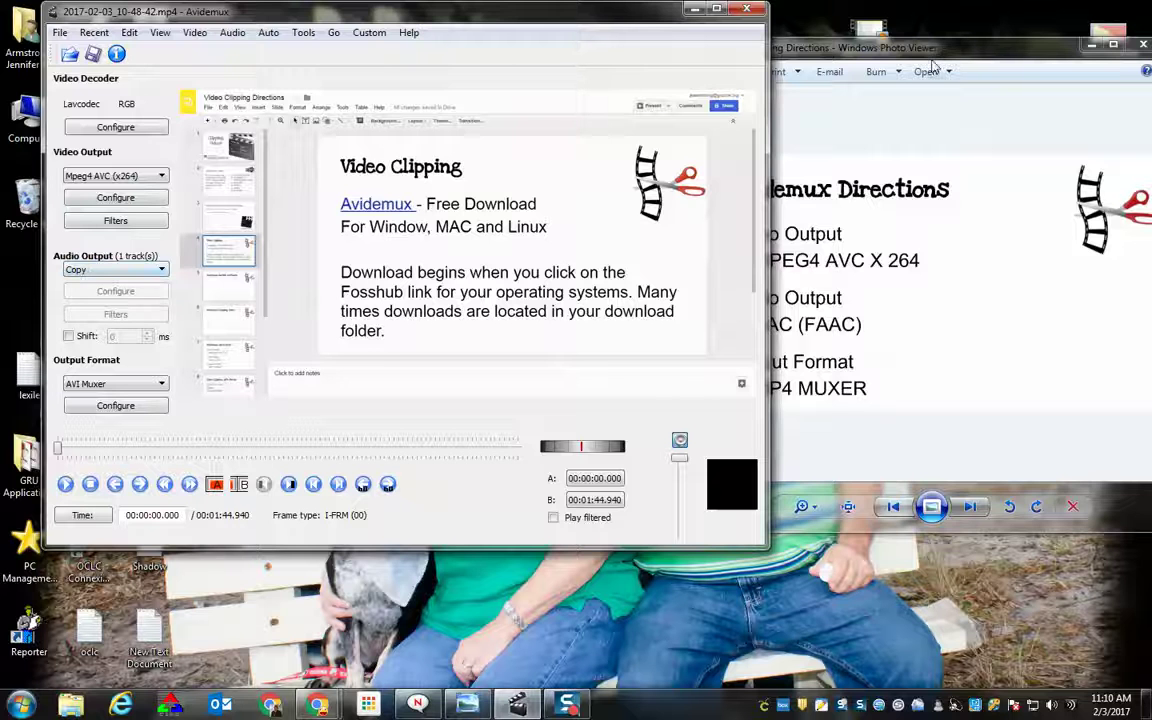
- Set Audio Output to AAC (Faac)
{"action": "left_click", "coordinate": [838, 56]}
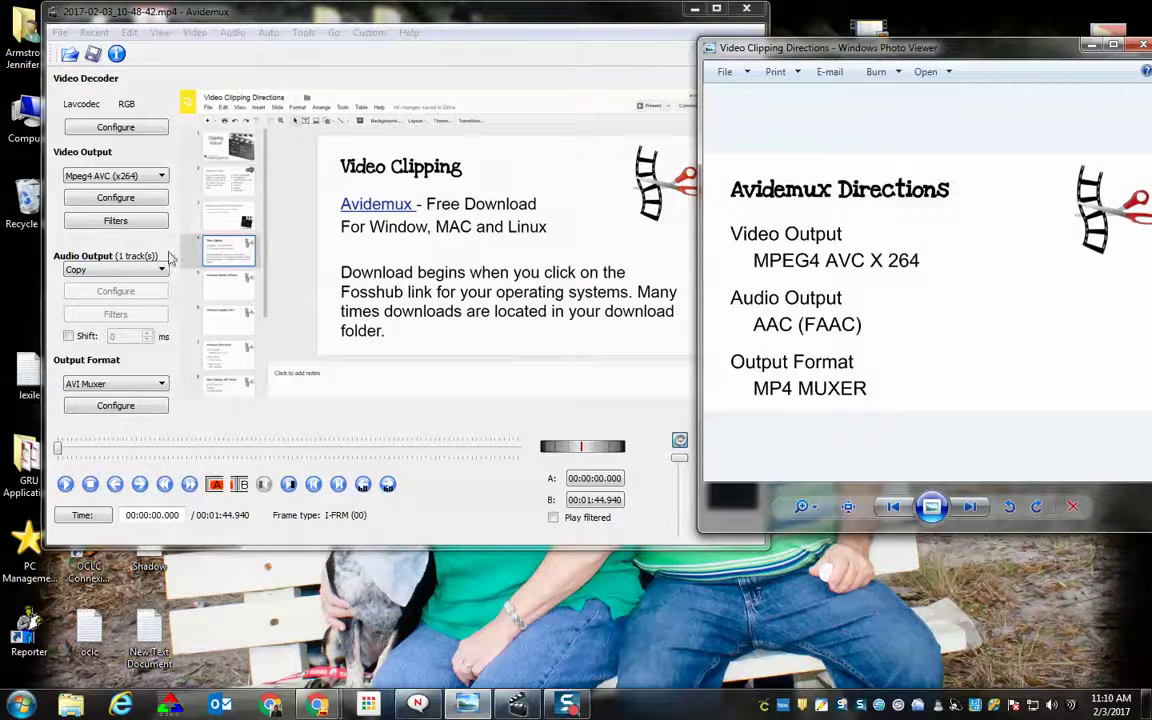
{"action": "left_click", "coordinate": [115, 270]}
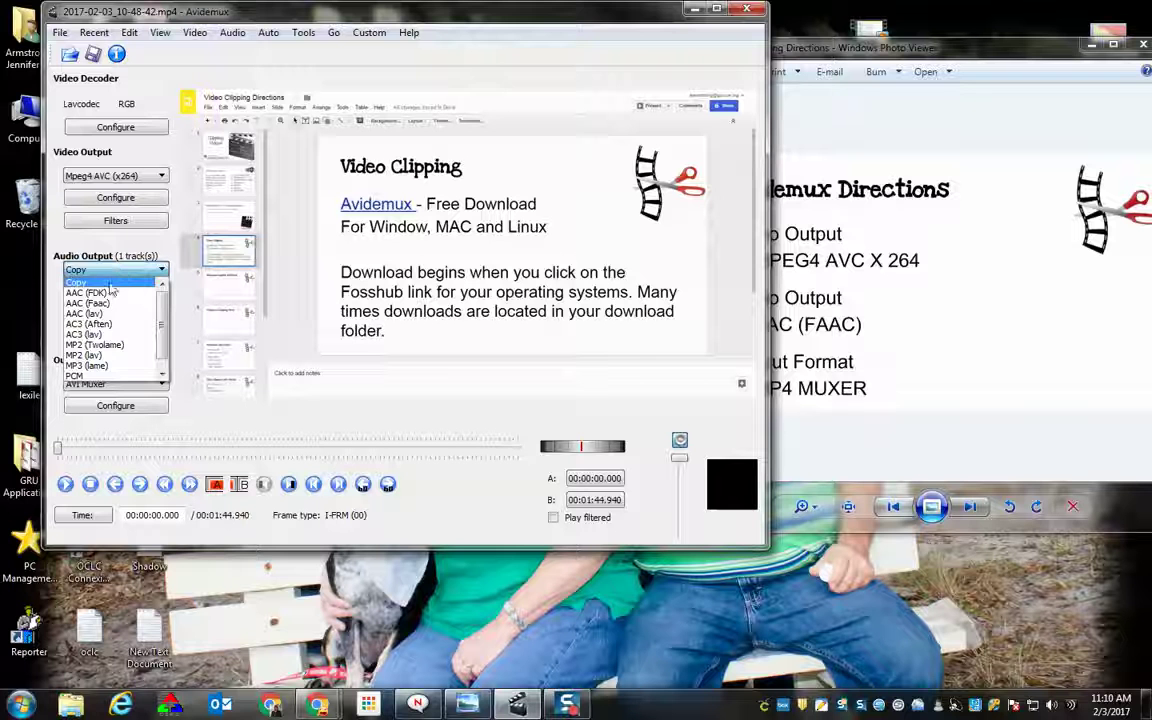
{"action": "left_click", "coordinate": [110, 304]}
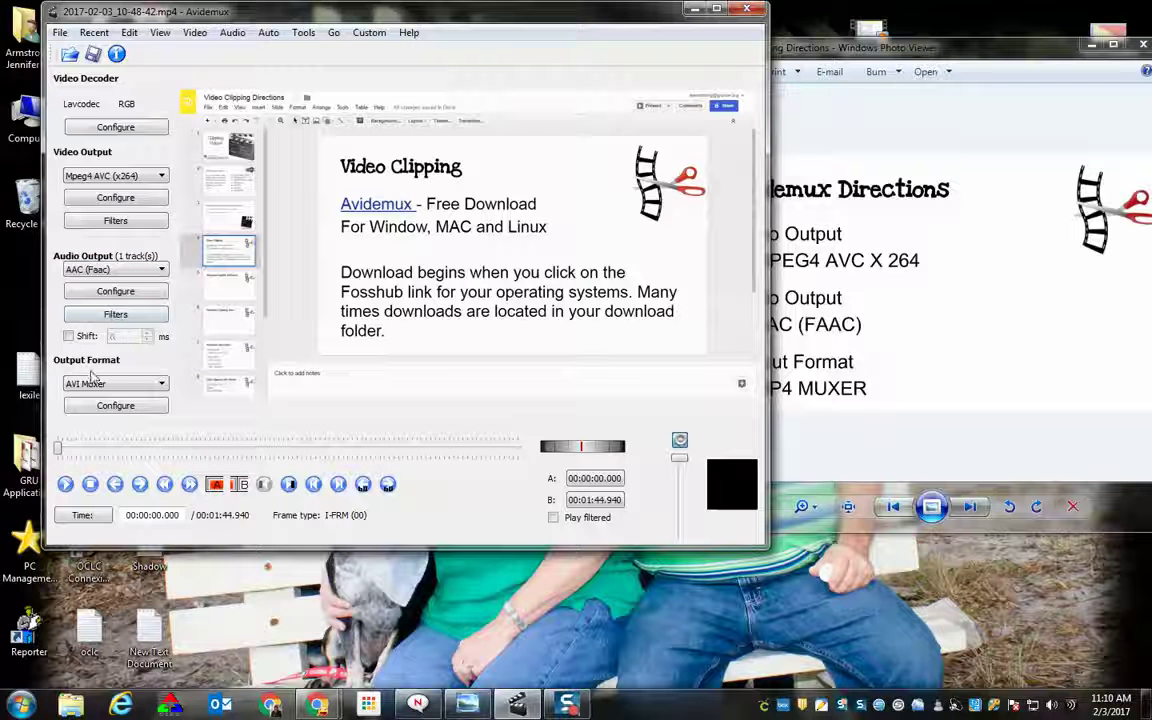
- Set Output Format to MP4 Muxer
{"action": "left_click", "coordinate": [981, 430]}
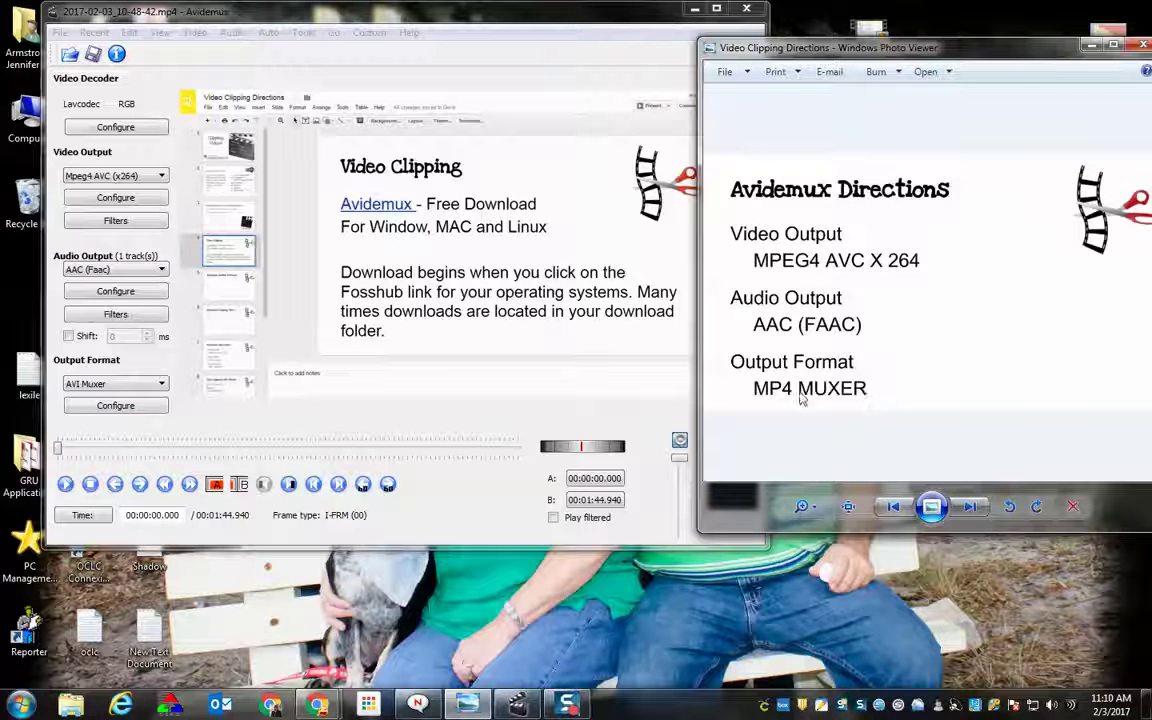
{"action": "left_click", "coordinate": [138, 384]}
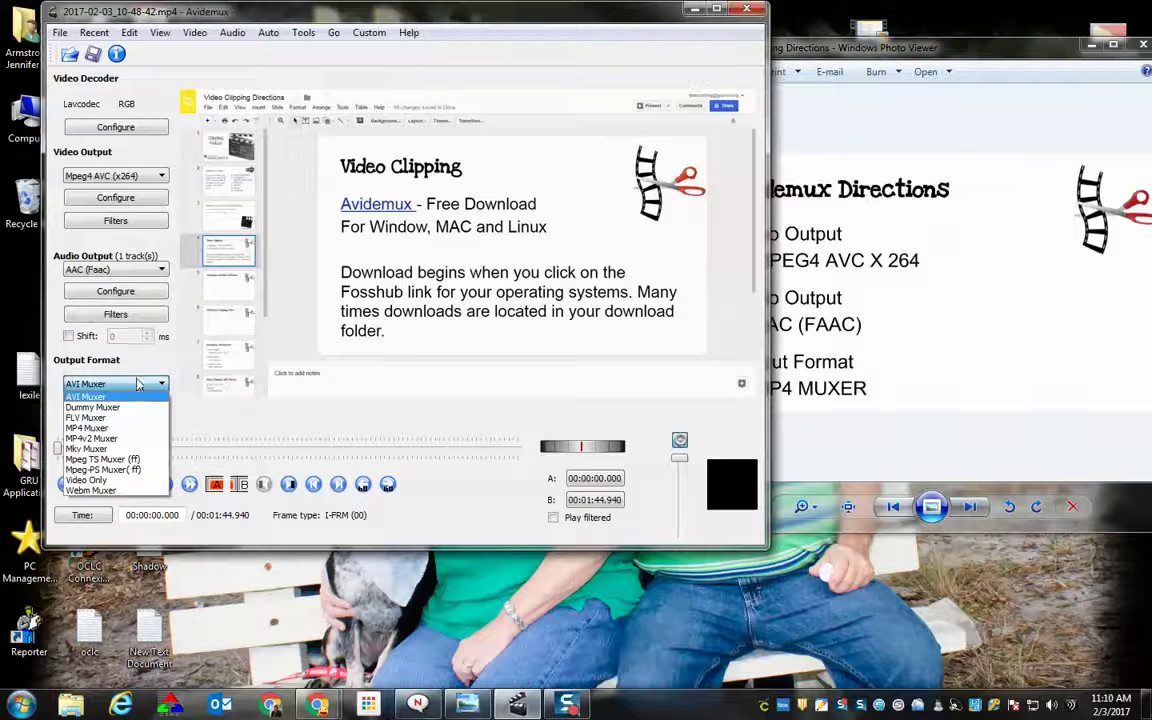
{"action": "left_click", "coordinate": [112, 428]}
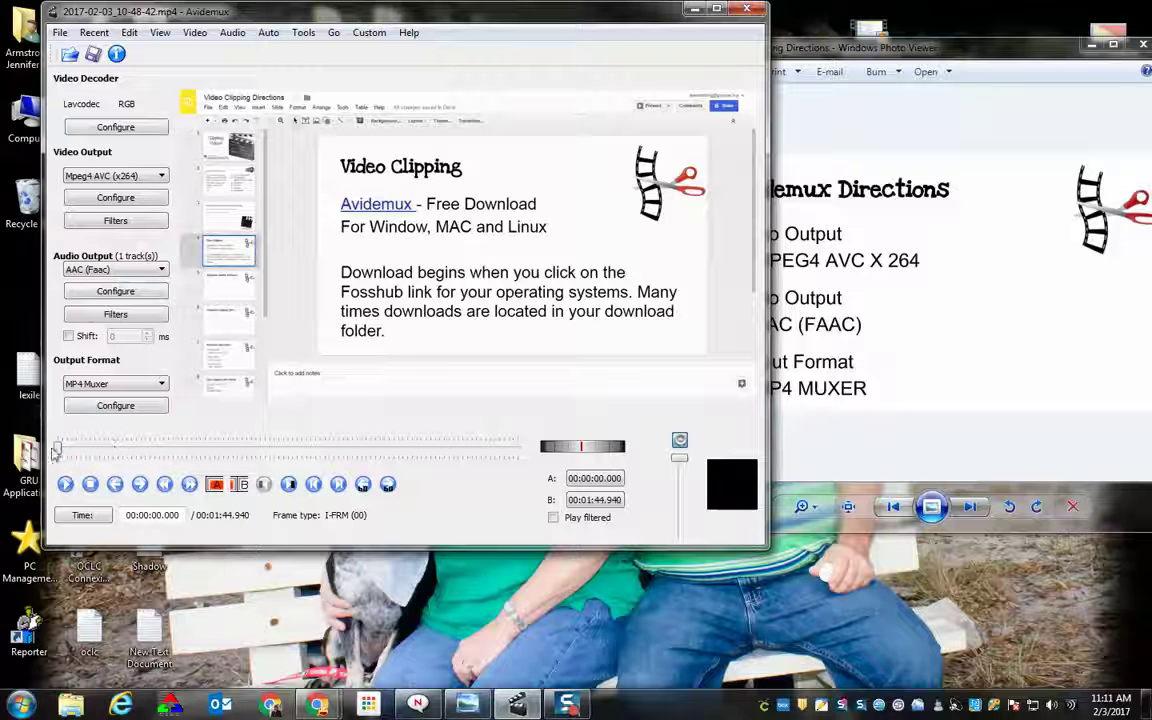
- Position the playhead at 00:00:37.134, where the FossHub download page appears
{"action": "left_click_drag", "start_coordinate": [60, 455], "coordinate": [215, 460]}
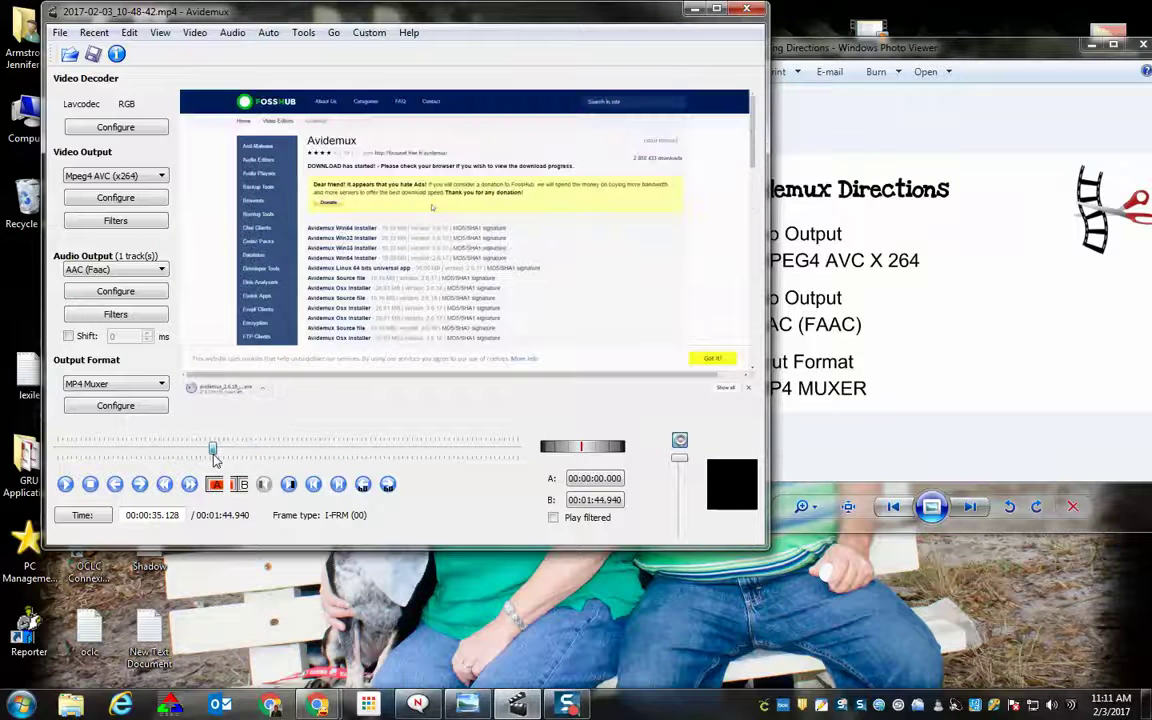
{"action": "left_click", "coordinate": [99, 518]}
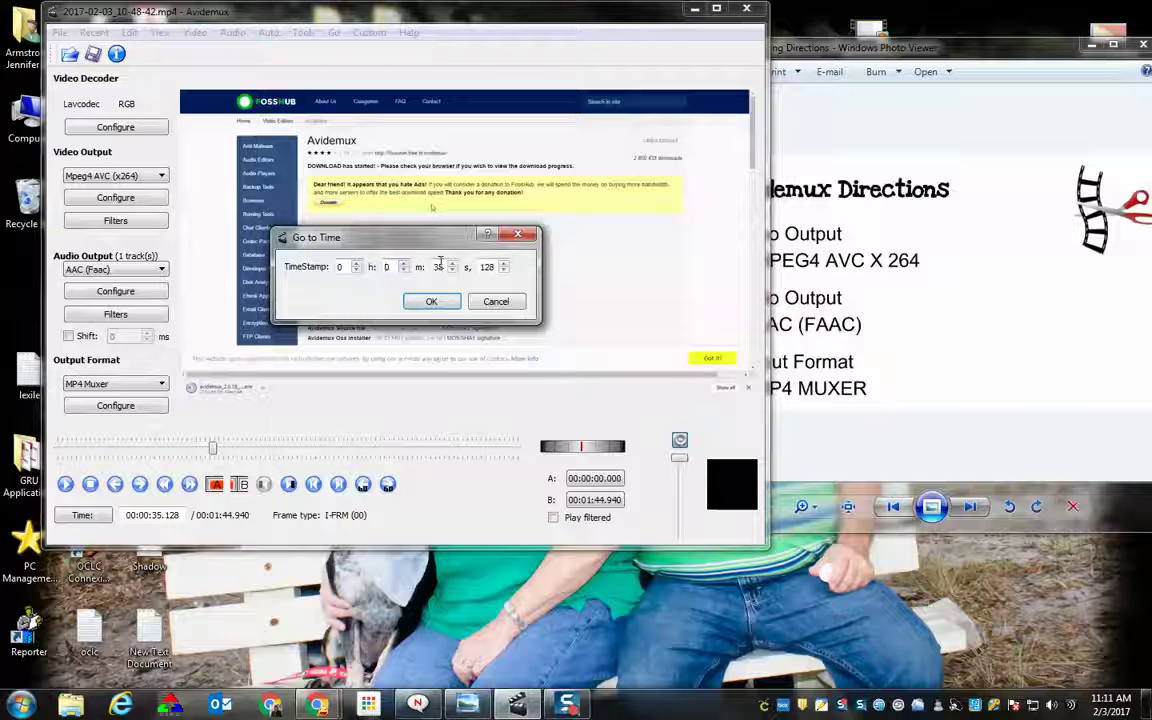
{"action": "left_click", "coordinate": [495, 302]}
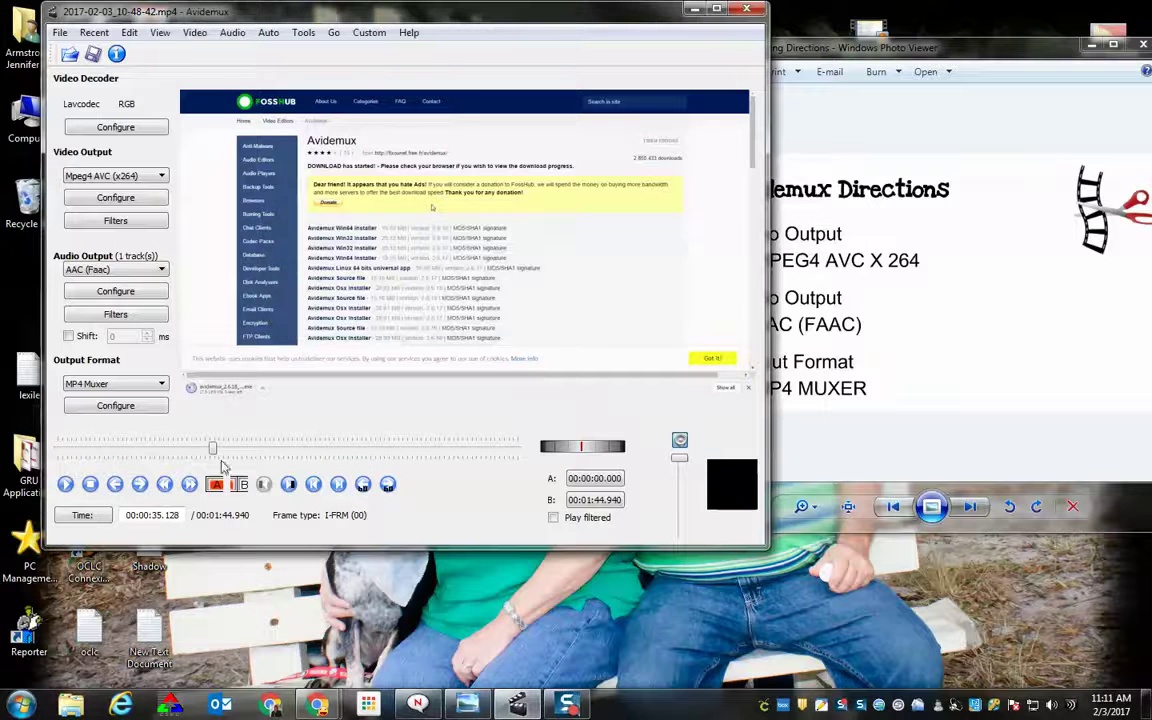
{"action": "left_click_drag", "start_coordinate": [212, 451], "coordinate": [222, 453]}
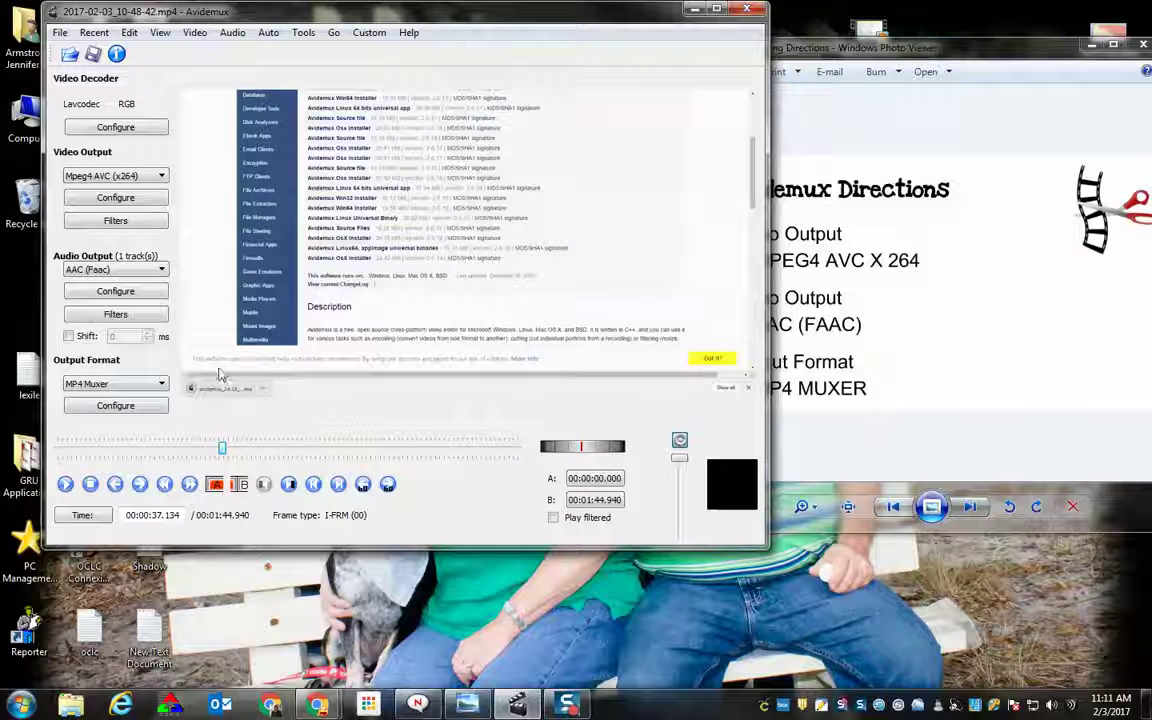
- Mark 00:00:37.134 as start A and an initial end B at 00:01:22.118
{"action": "left_click", "coordinate": [217, 486]}
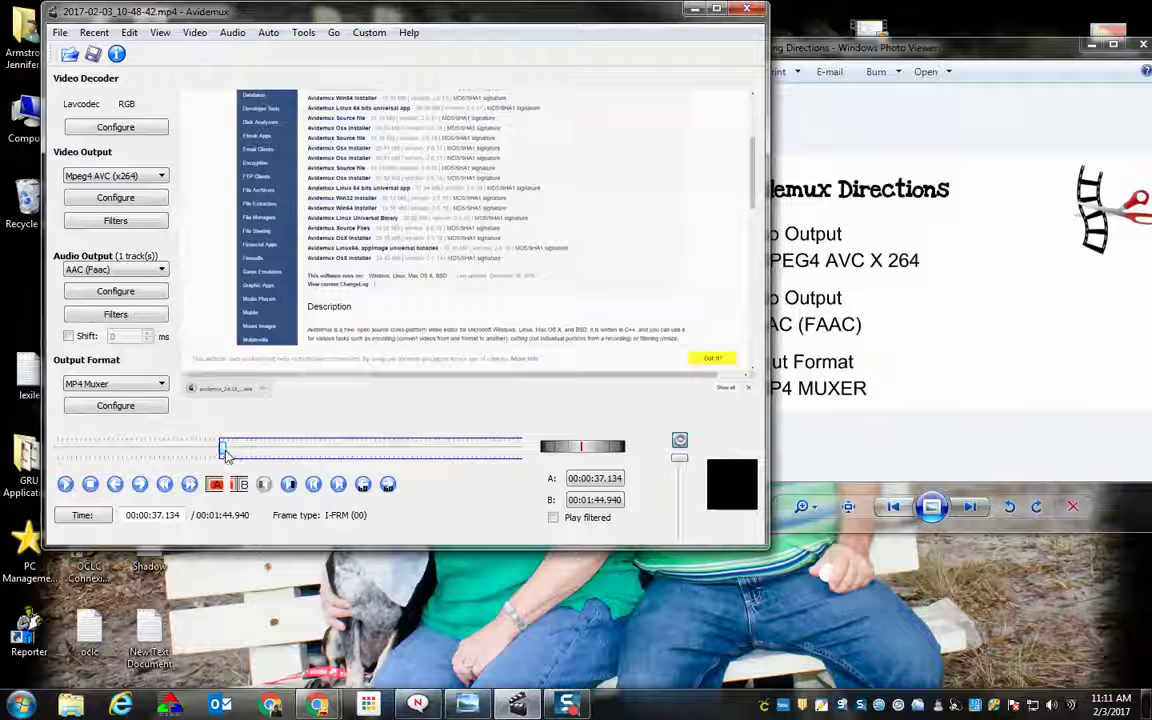
{"action": "left_click_drag", "start_coordinate": [225, 453], "coordinate": [427, 465]}
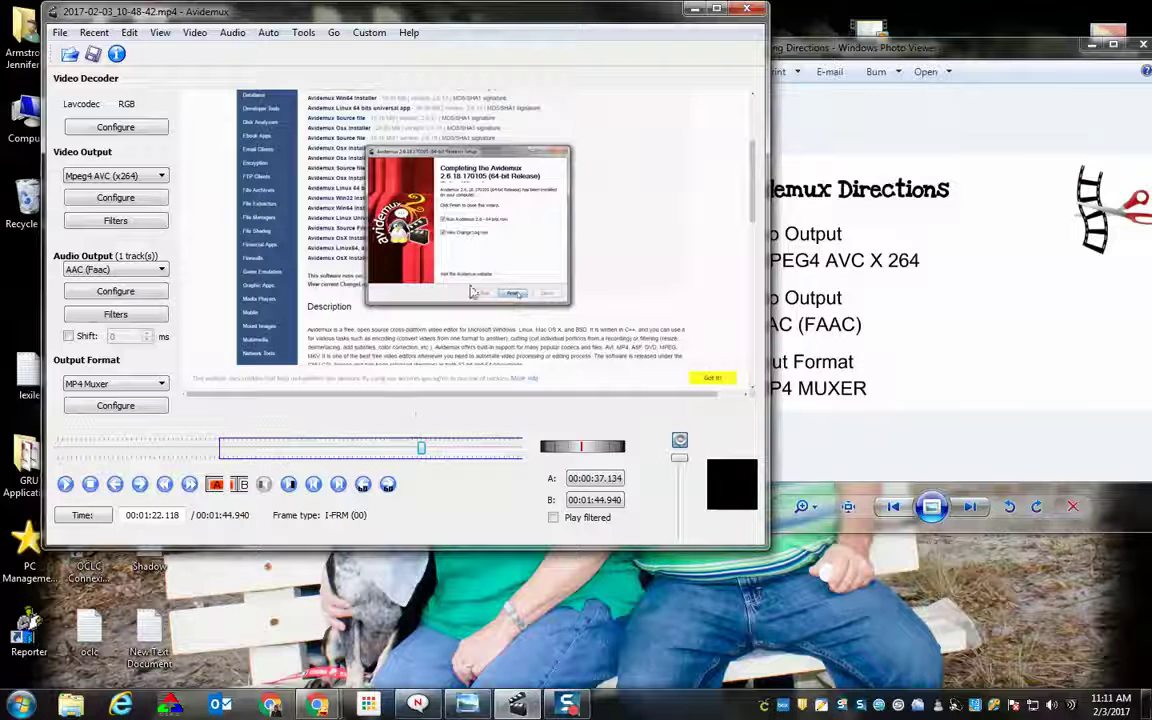
{"action": "left_click", "coordinate": [241, 485]}
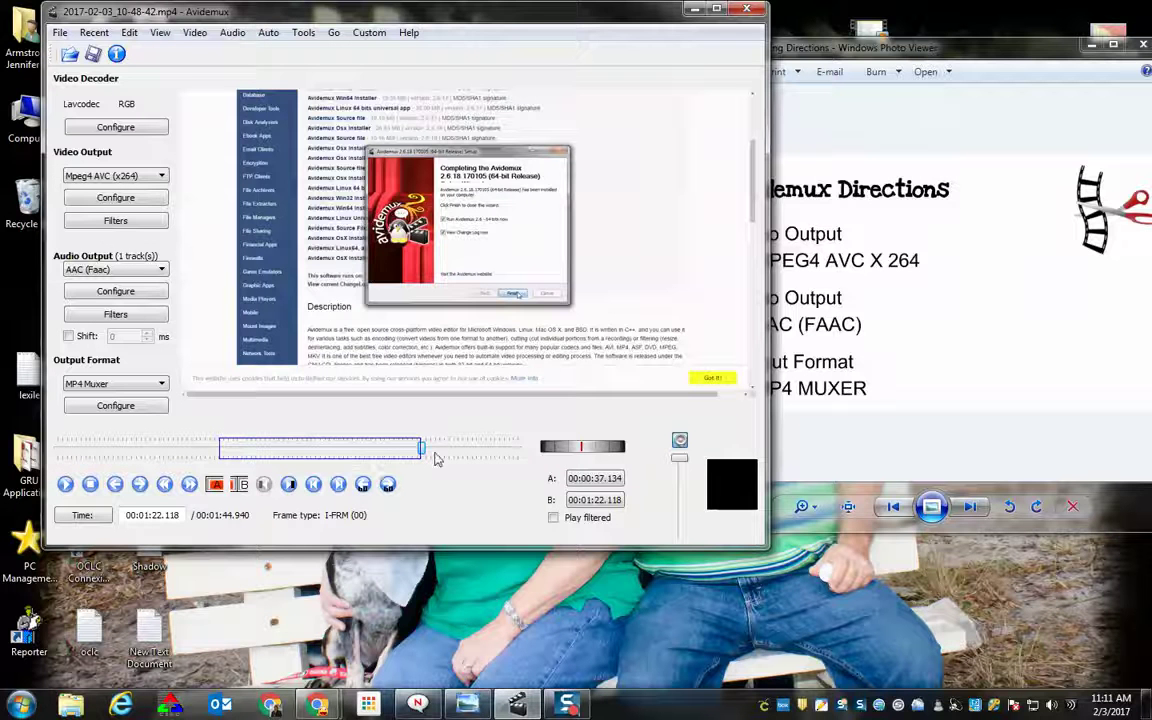
- Readjust end marker B so the selection ends at 00:01:05.140
{"action": "mouse_move", "coordinate": [420, 448]}
{"action": "left_mouse_down"}
{"action": "mouse_move", "coordinate": [222, 452]}
{"action": "mouse_move", "coordinate": [414, 450]}
{"action": "left_mouse_up"}
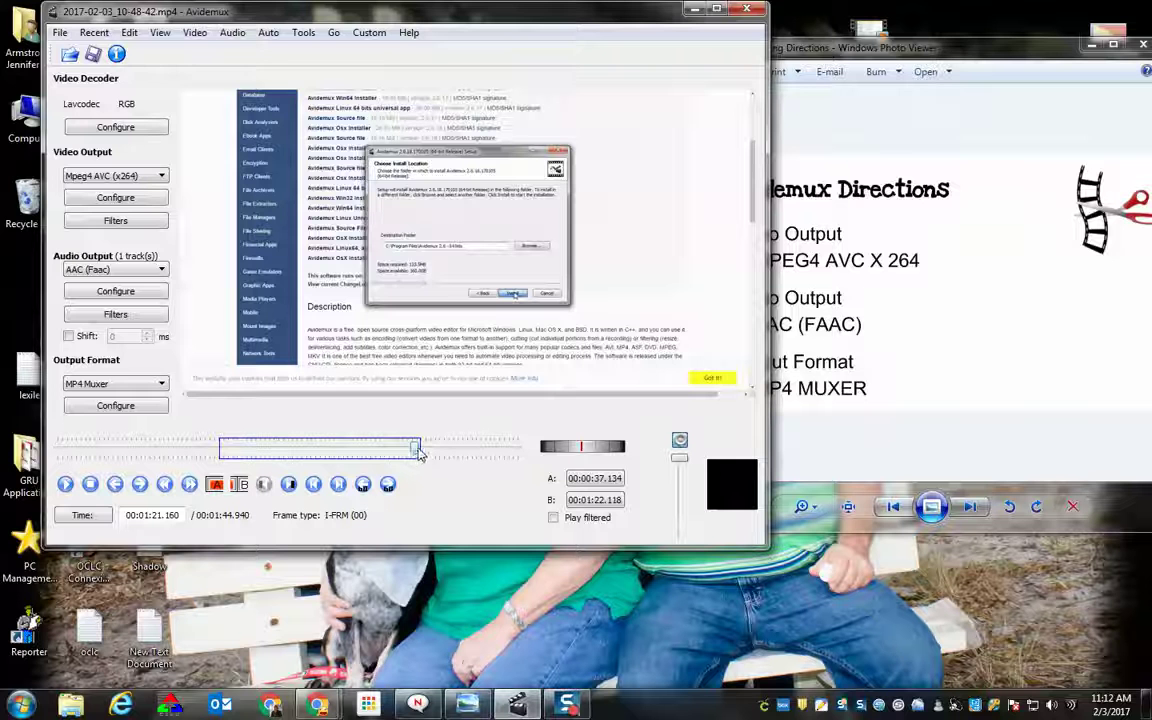
{"action": "left_click_drag", "start_coordinate": [413, 452], "coordinate": [437, 453]}
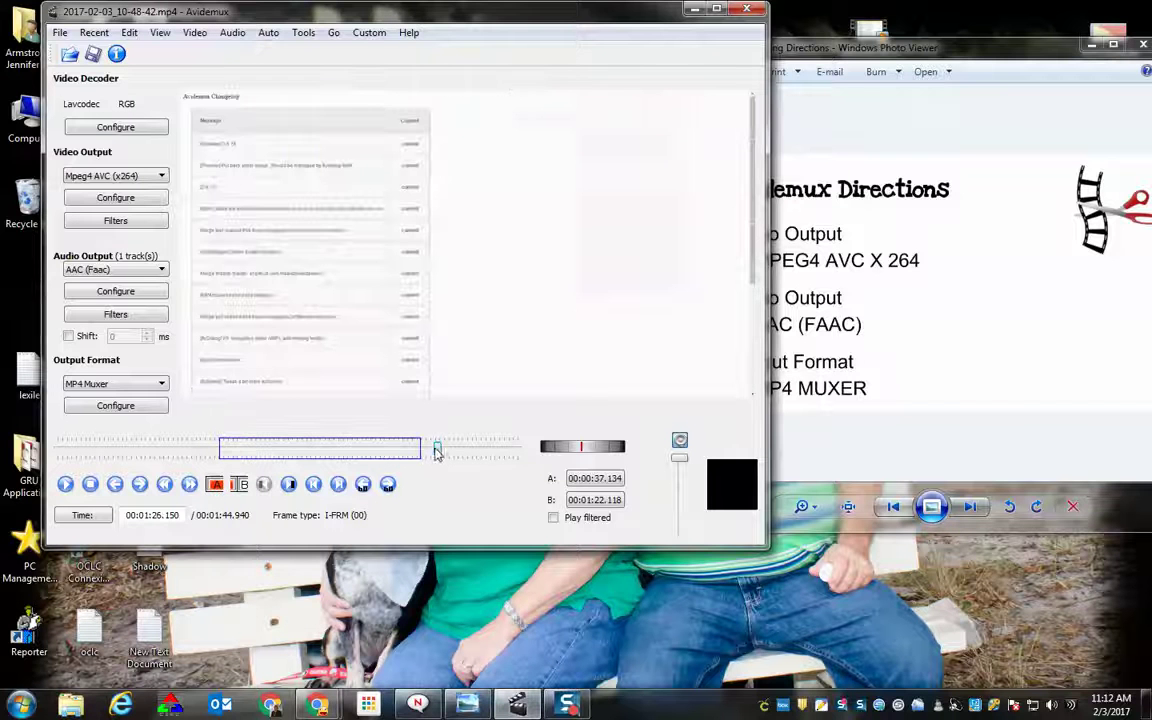
{"action": "left_click", "coordinate": [239, 484]}
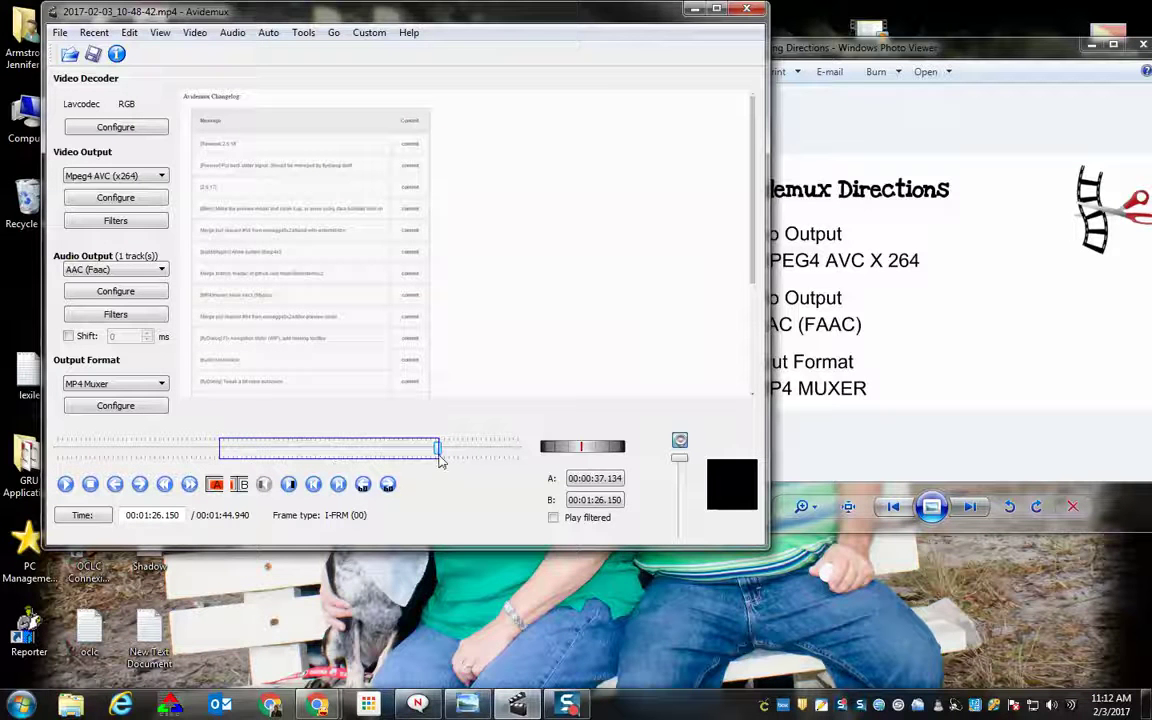
{"action": "left_click_drag", "start_coordinate": [437, 453], "coordinate": [345, 451]}
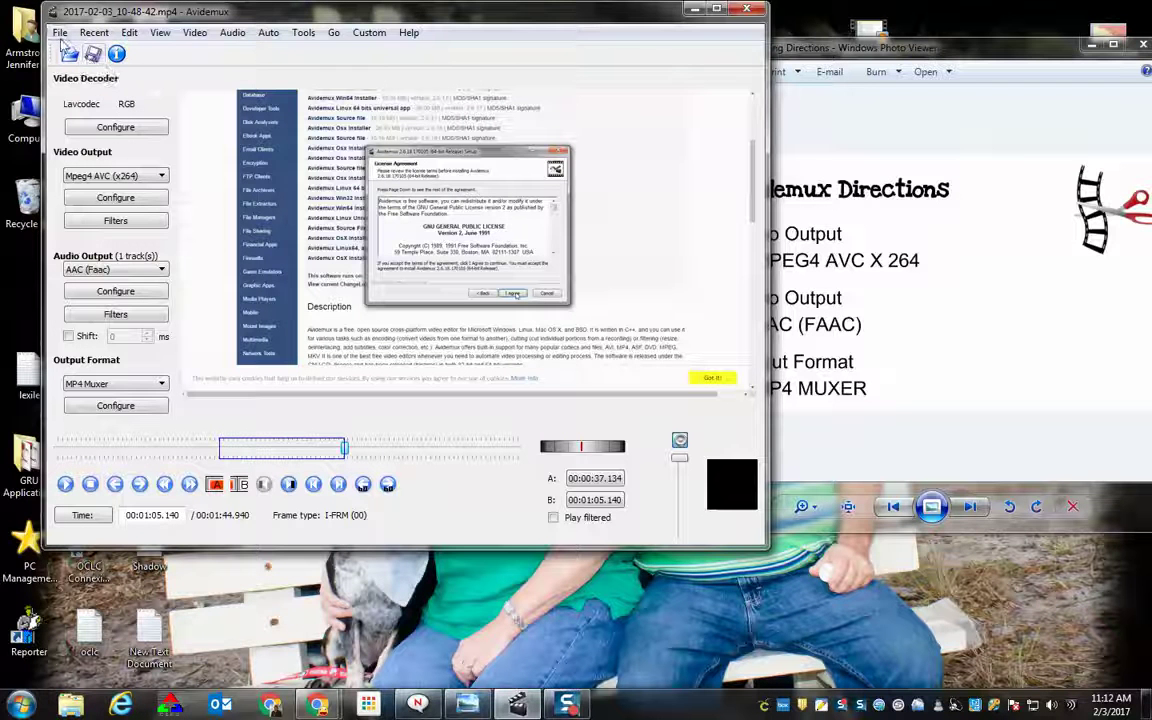
- Save the selection as 'clipped' via File > Save and dismiss the Done message
{"action": "left_click", "coordinate": [60, 35]}
{"action": "left_click", "coordinate": [85, 86]}
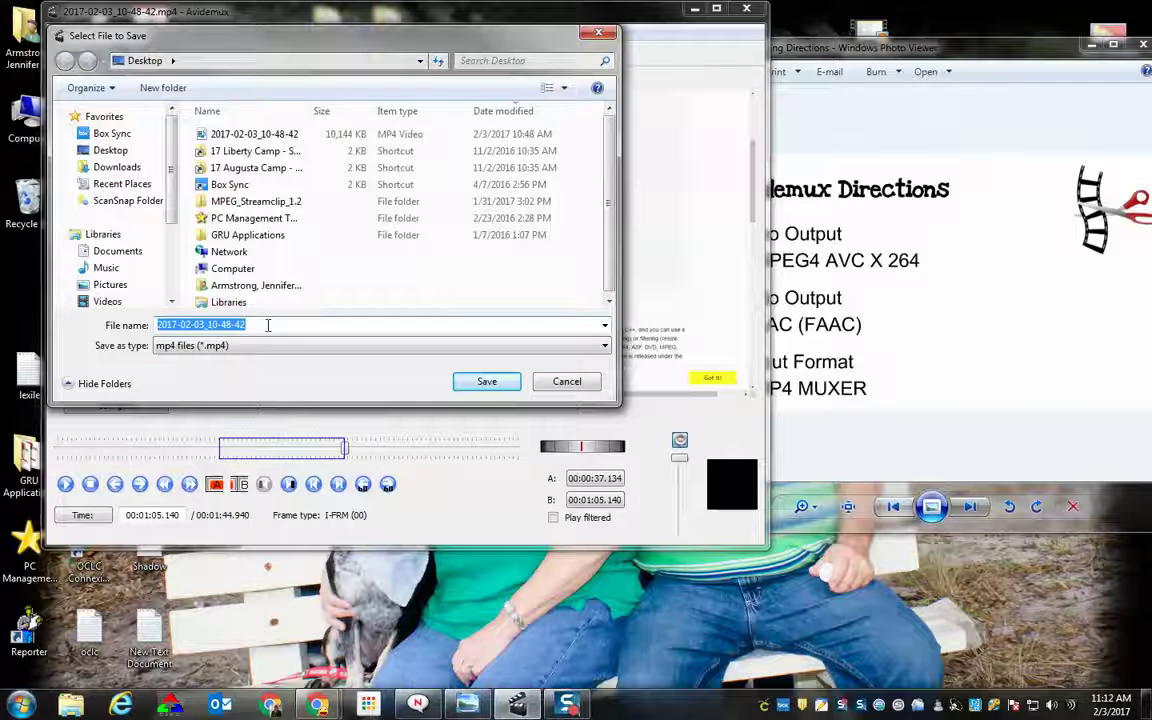
{"action": "type", "text": "tec"}
{"action": "key", "text": "BackSpace"}
{"action": "key", "text": "BackSpace"}
{"action": "key", "text": "BackSpace"}
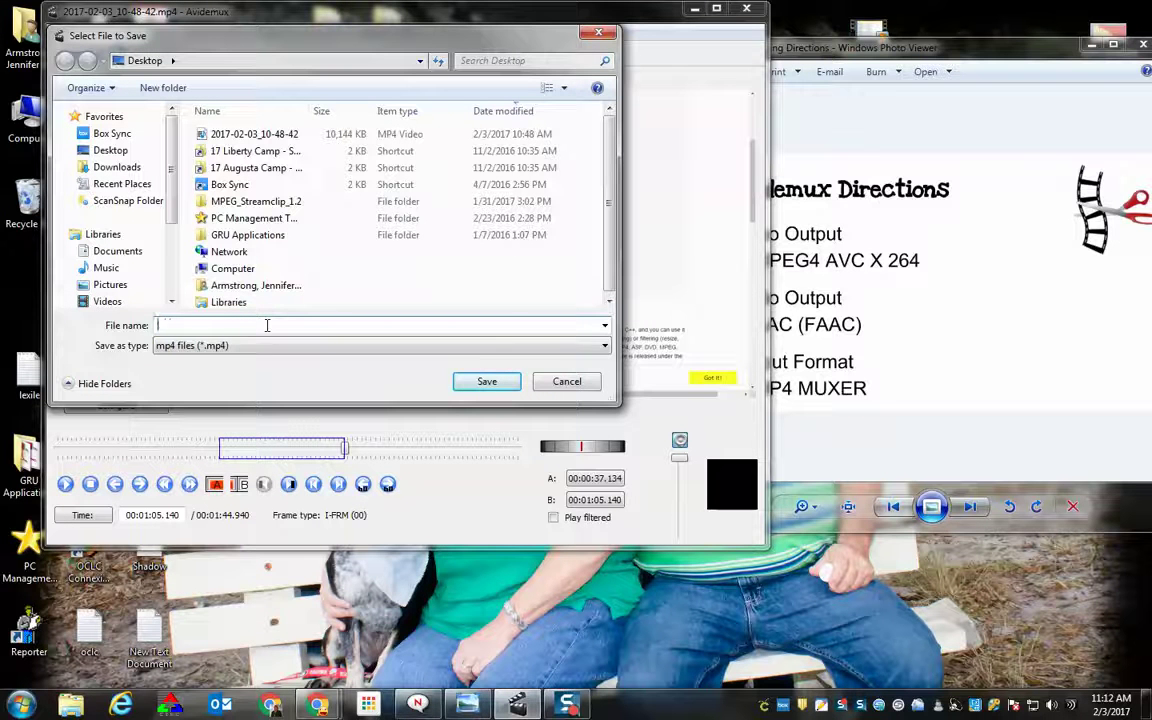
{"action": "type", "text": "clipped"}
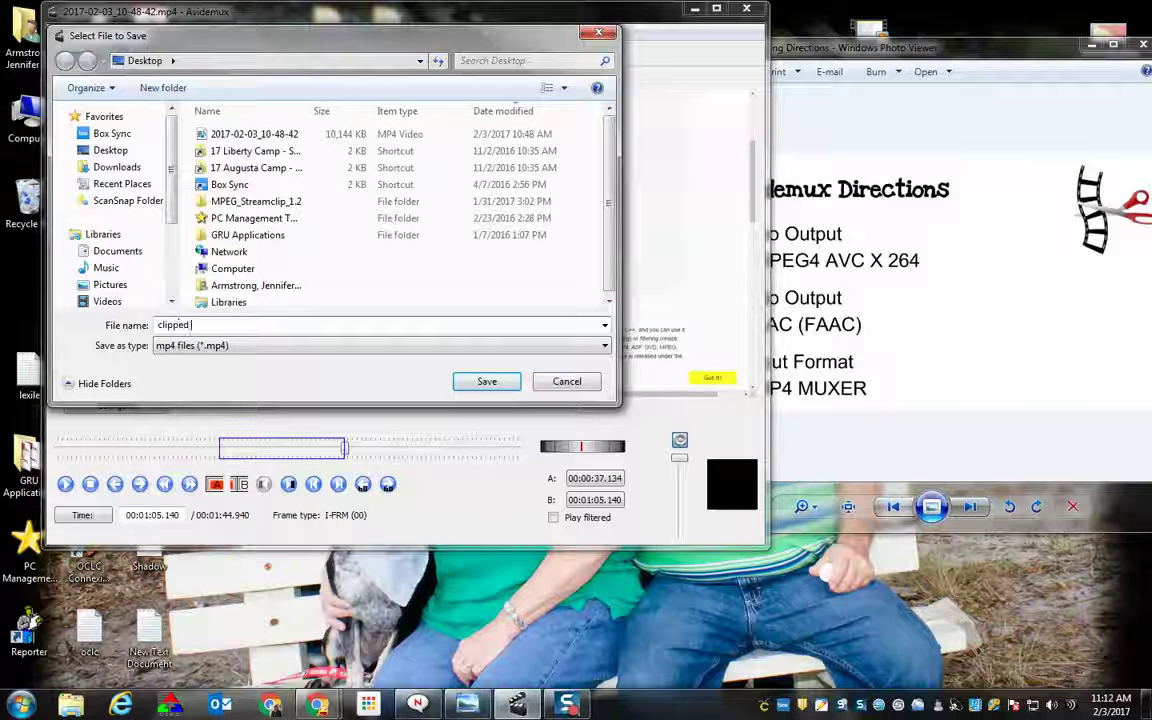
{"action": "left_click", "coordinate": [497, 388]}
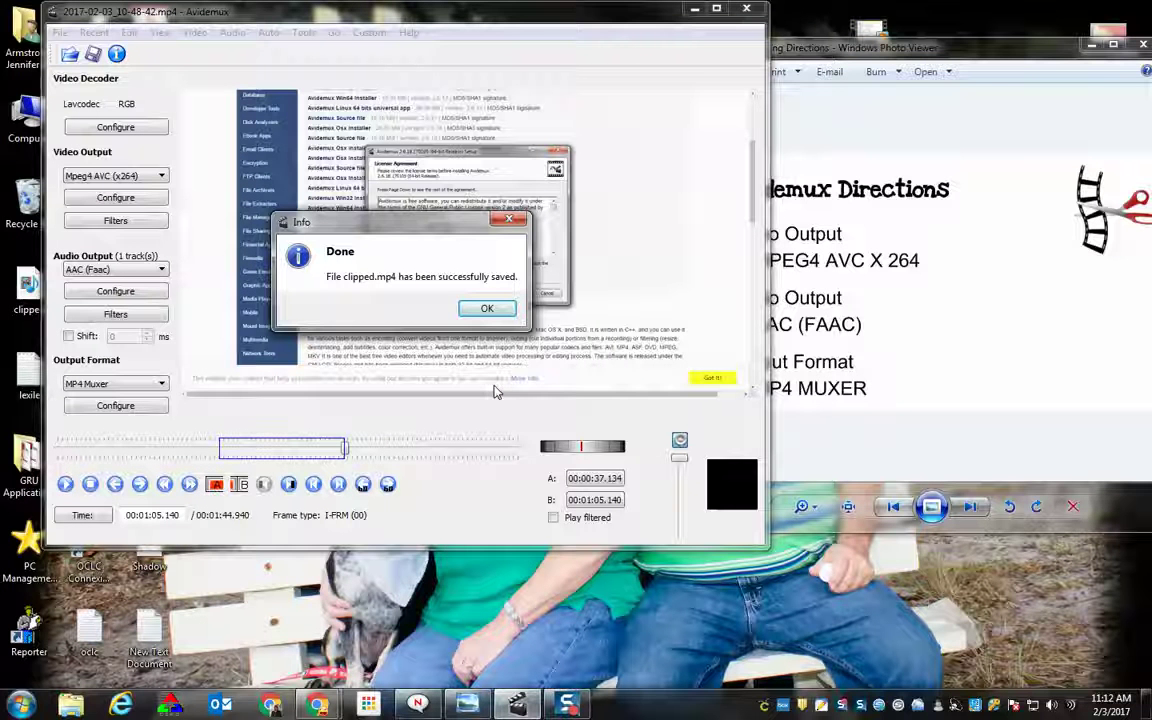
{"action": "left_click", "coordinate": [505, 311]}
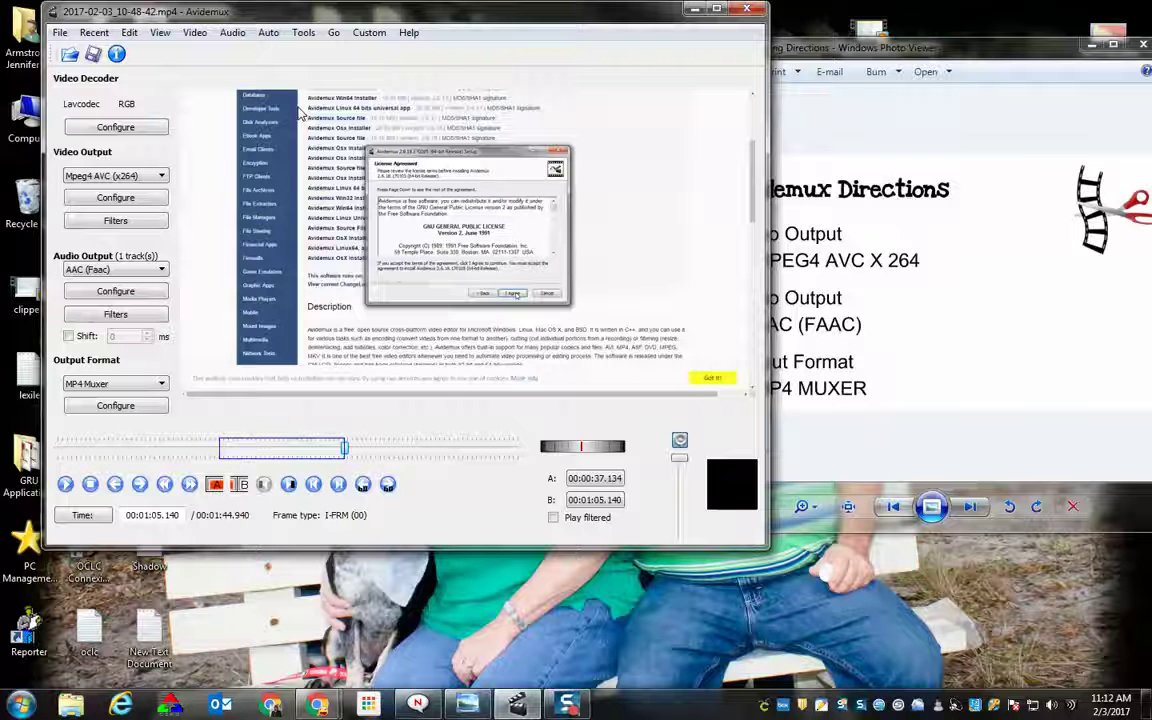
{"action": "left_click_drag", "start_coordinate": [313, 12], "coordinate": [443, 12]}
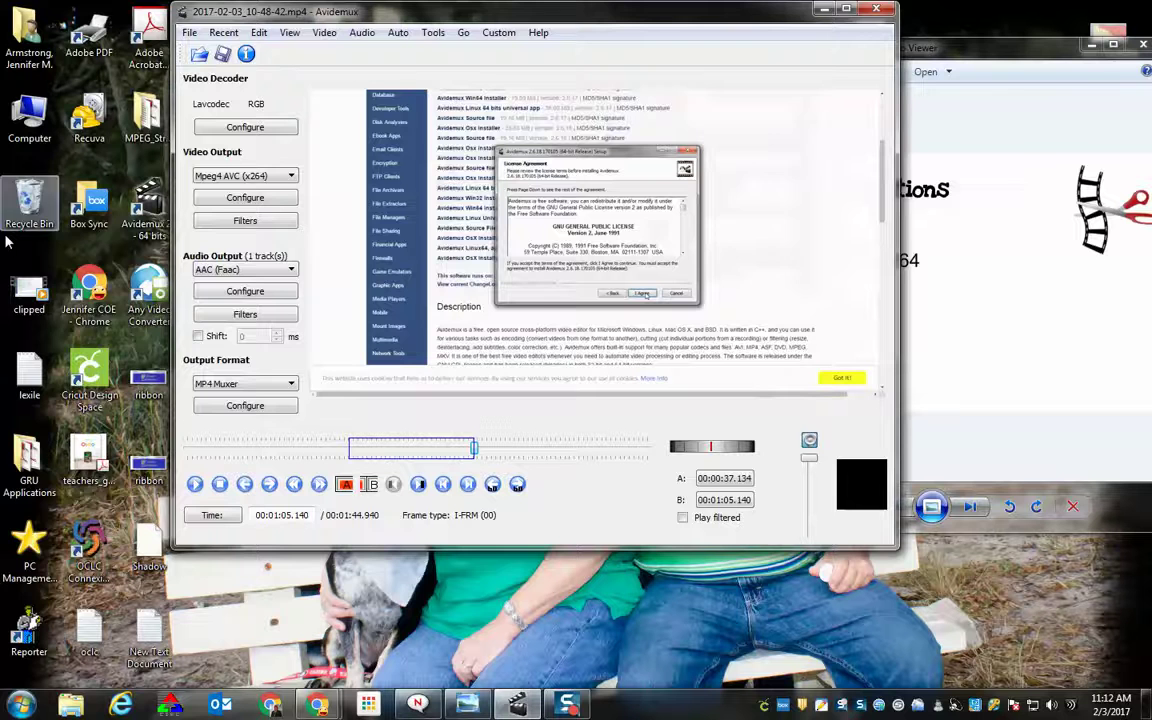
{"action": "right_click", "coordinate": [45, 291]}
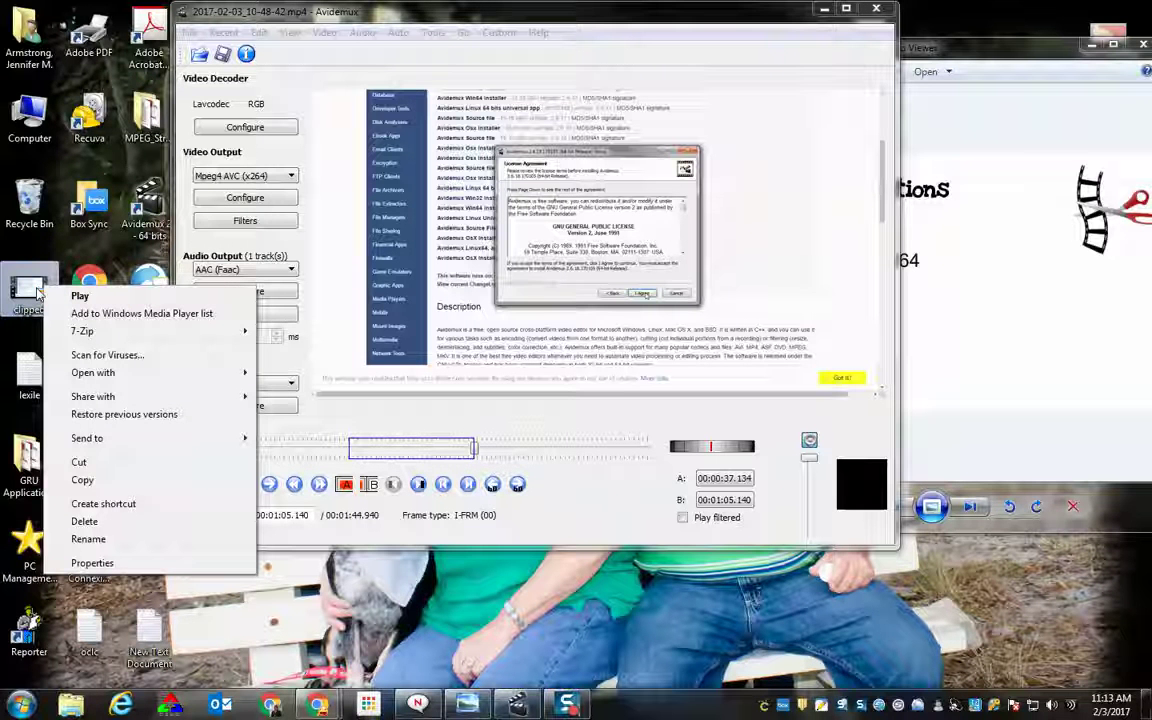
{"action": "left_click", "coordinate": [33, 292]}
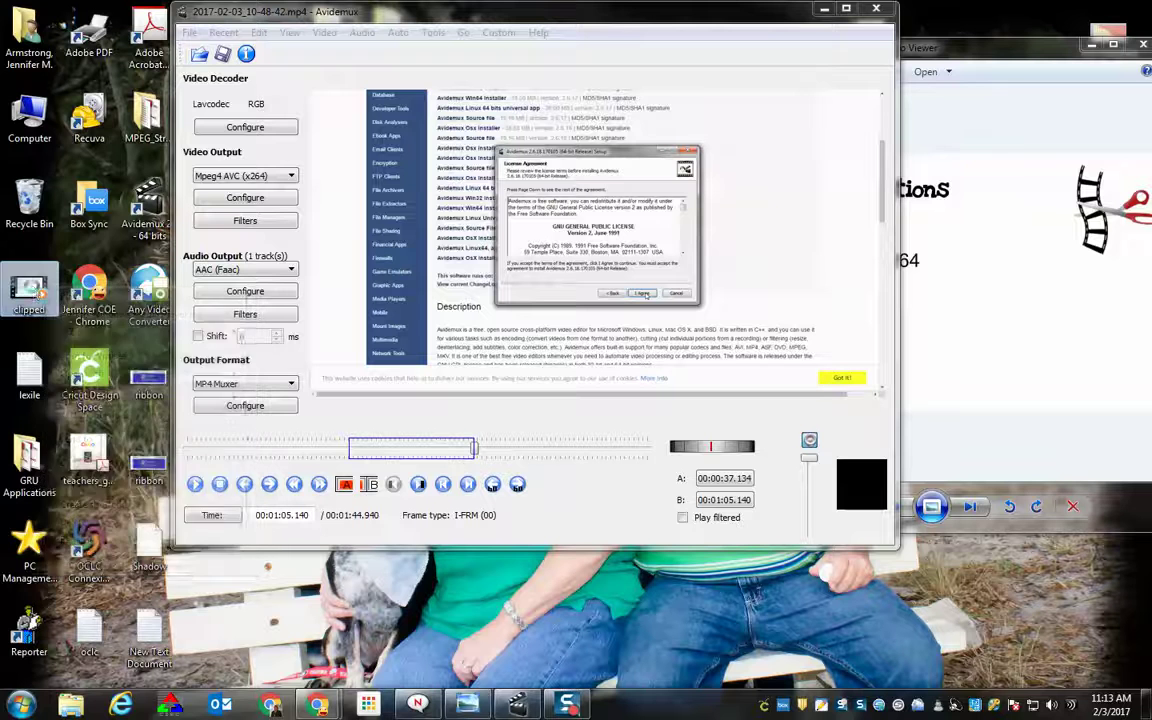
{"action": "right_click", "coordinate": [35, 290]}
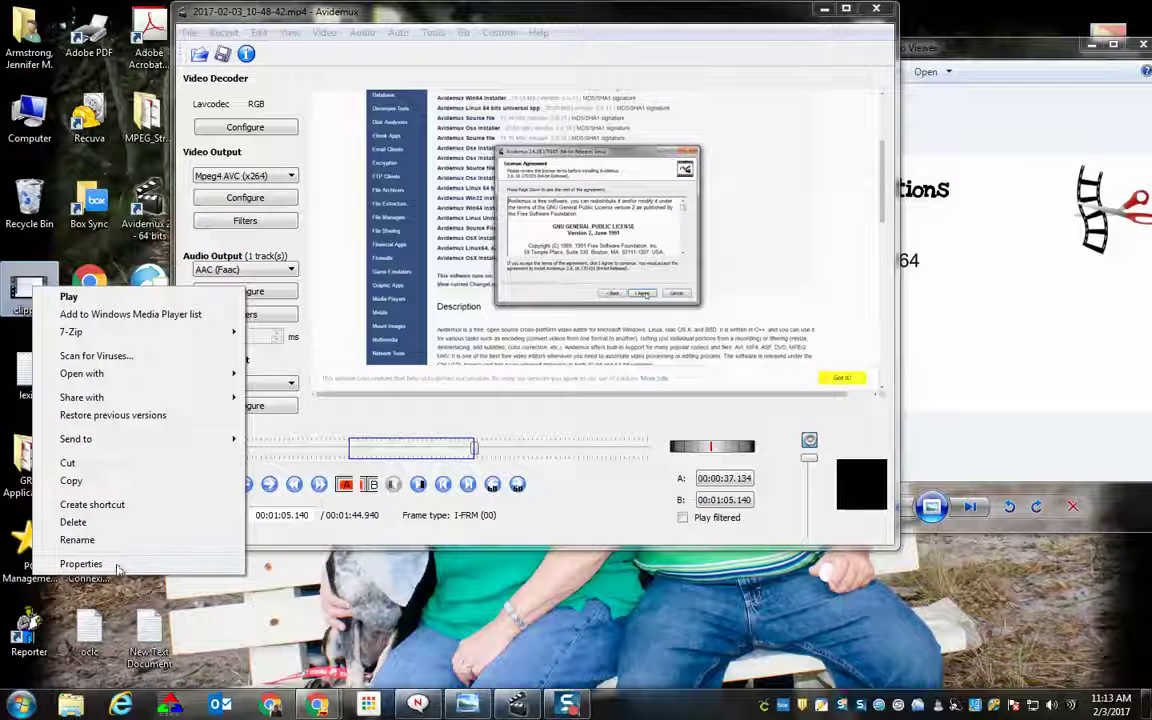
{"action": "left_click", "coordinate": [81, 564]}
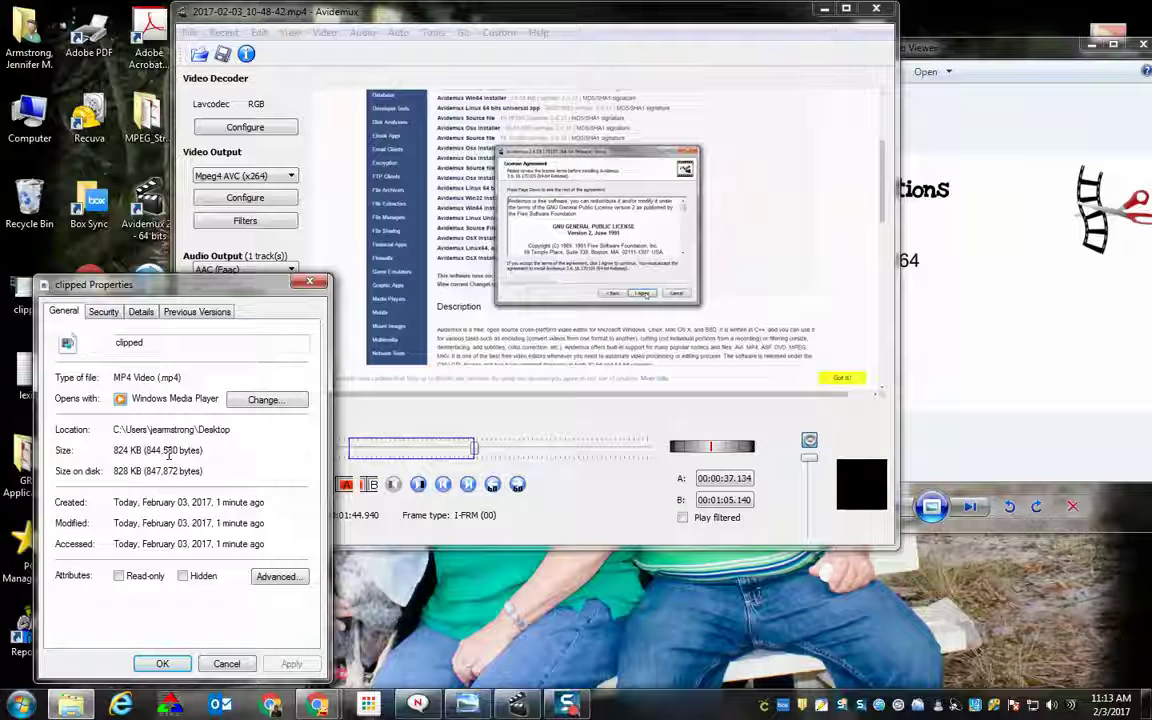
{"action": "left_click", "coordinate": [226, 664]}
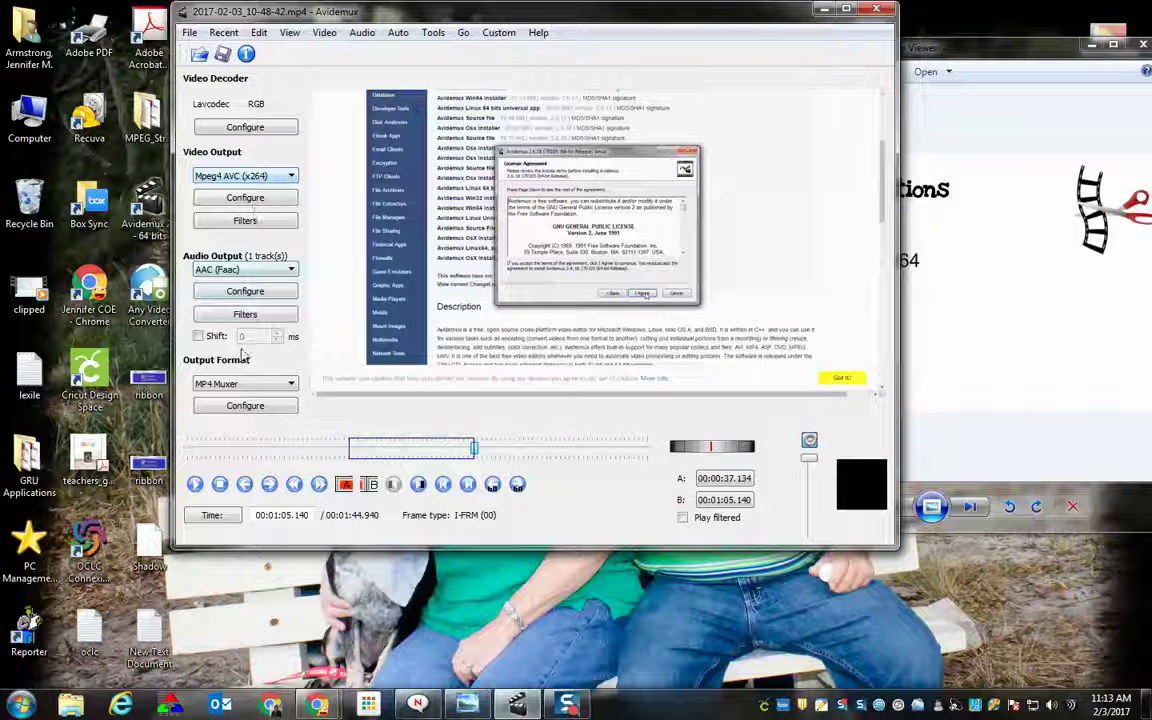
- Close Avidemux, relaunch it from the desktop shortcut, move it left, and select the clipped video
{"action": "left_click", "coordinate": [876, 11]}
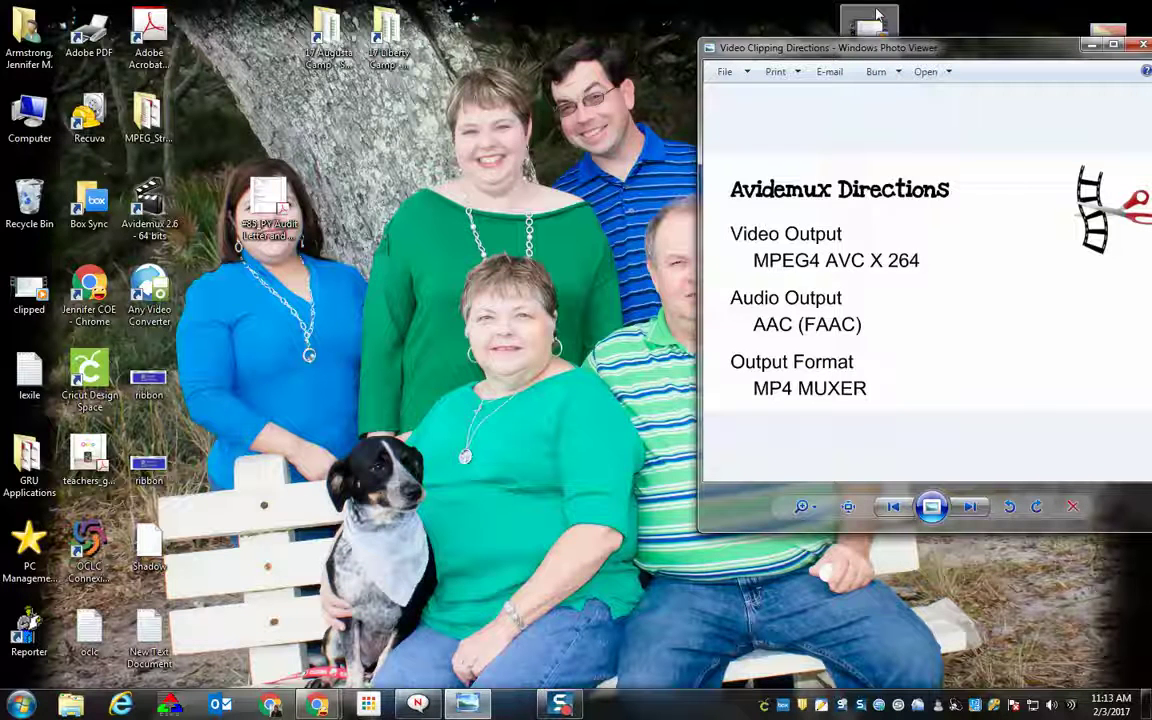
{"action": "double_click", "coordinate": [167, 203]}
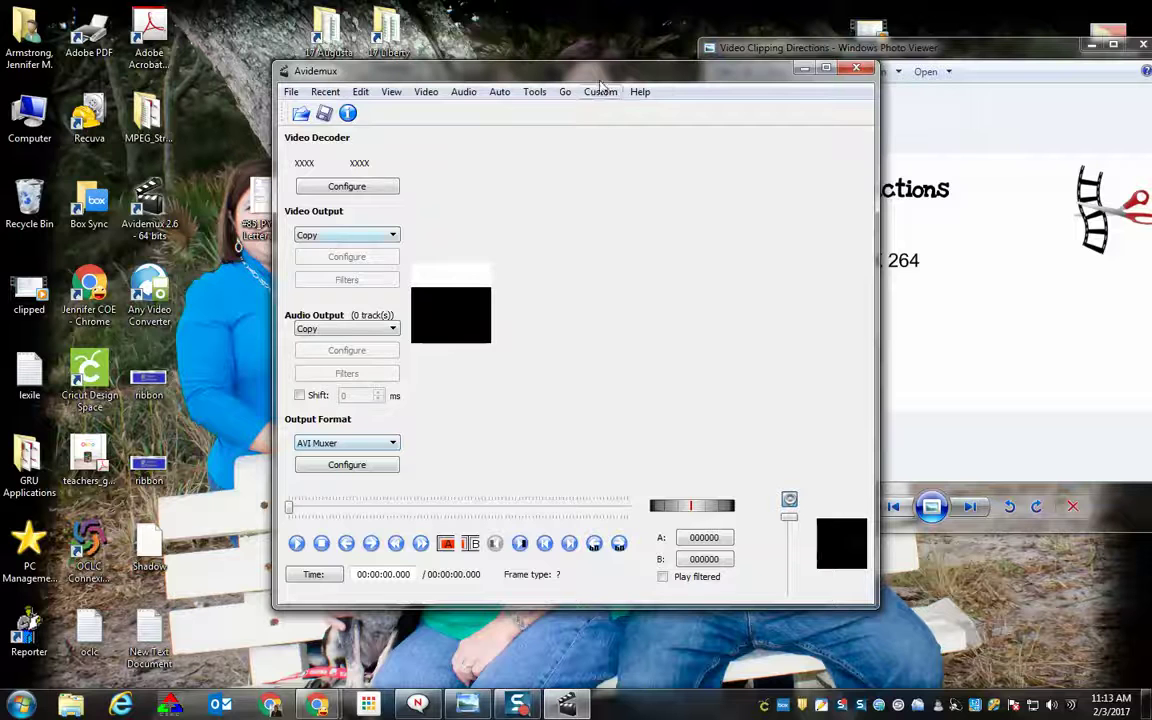
{"action": "left_click_drag", "start_coordinate": [598, 71], "coordinate": [419, 51]}
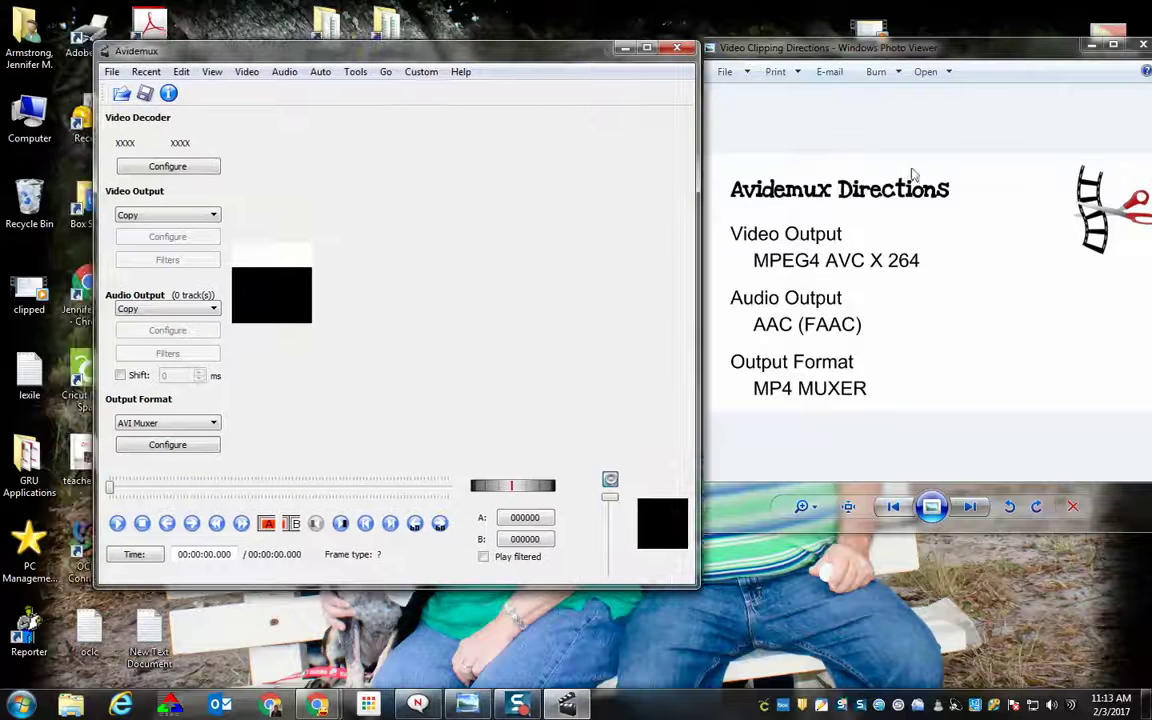
{"action": "left_click", "coordinate": [40, 318]}
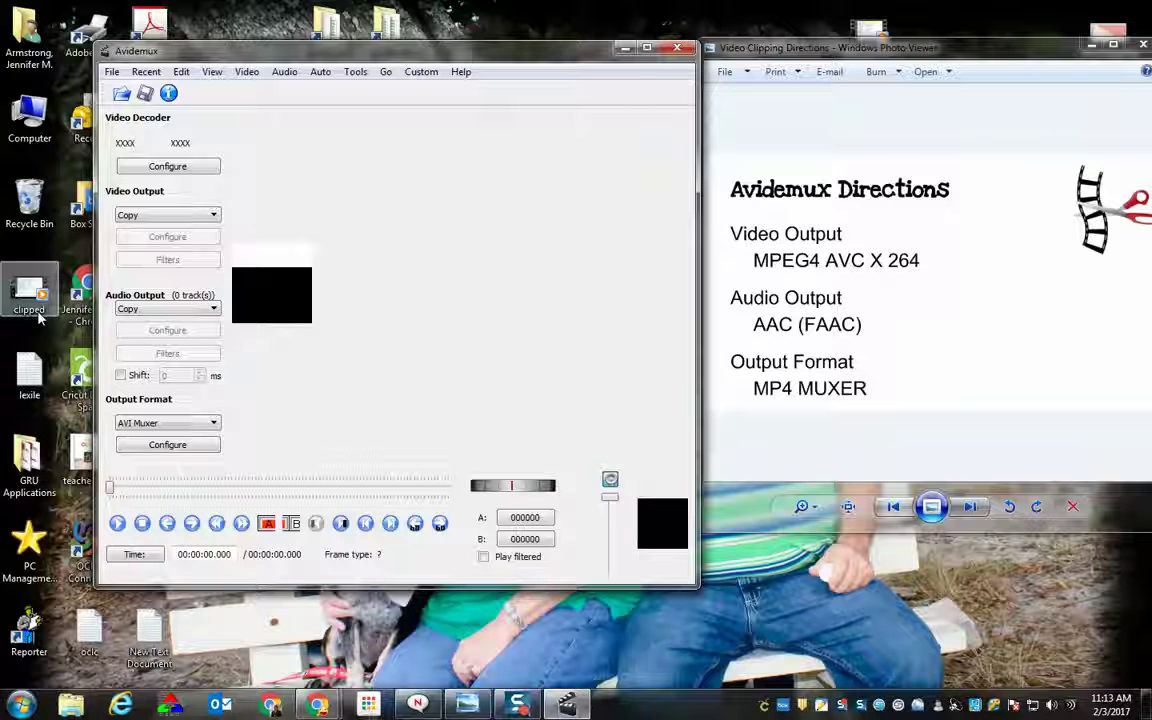